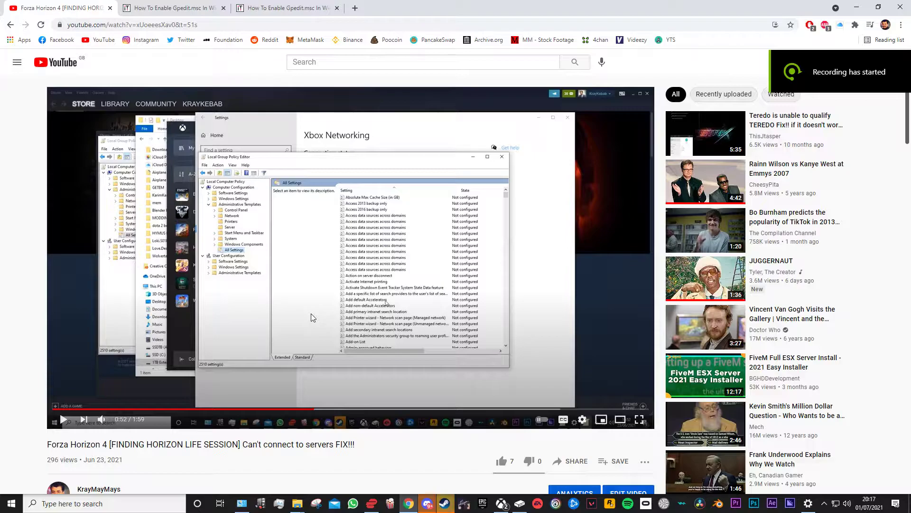
# - Search Windows for gpedit.msc to locate the Group Policy Editor file
pyautogui.scroll(-1, 311, 314)
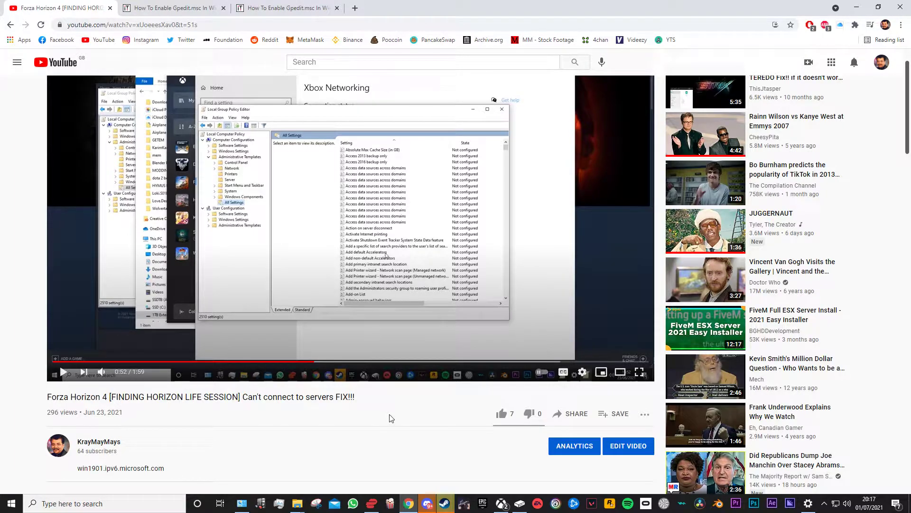
pyautogui.scroll(-1, 390, 418)
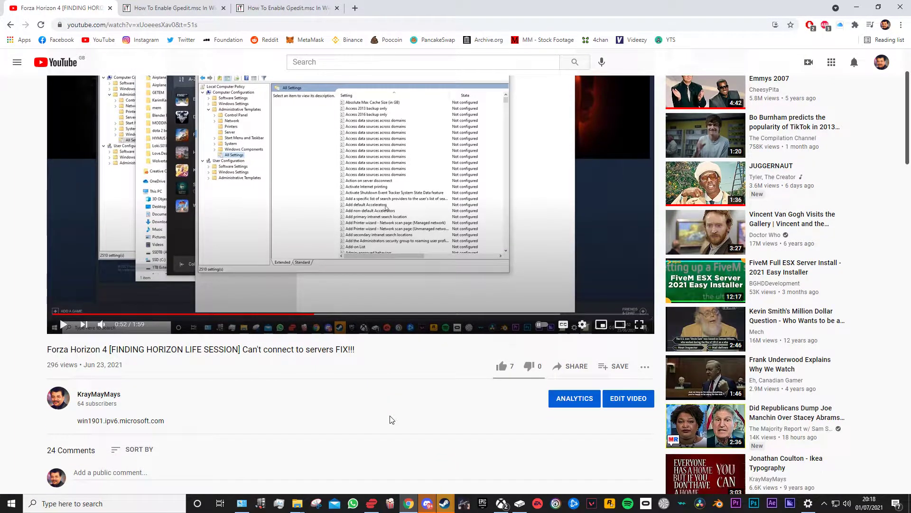
pyautogui.scroll(-10, 283, 408)
pyautogui.scroll(6, 284, 407)
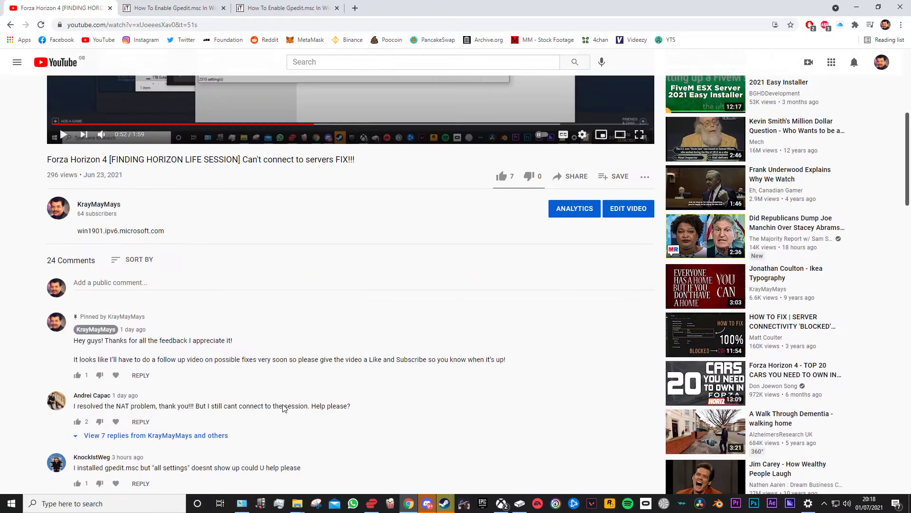
pyautogui.scroll(6, 360, 364)
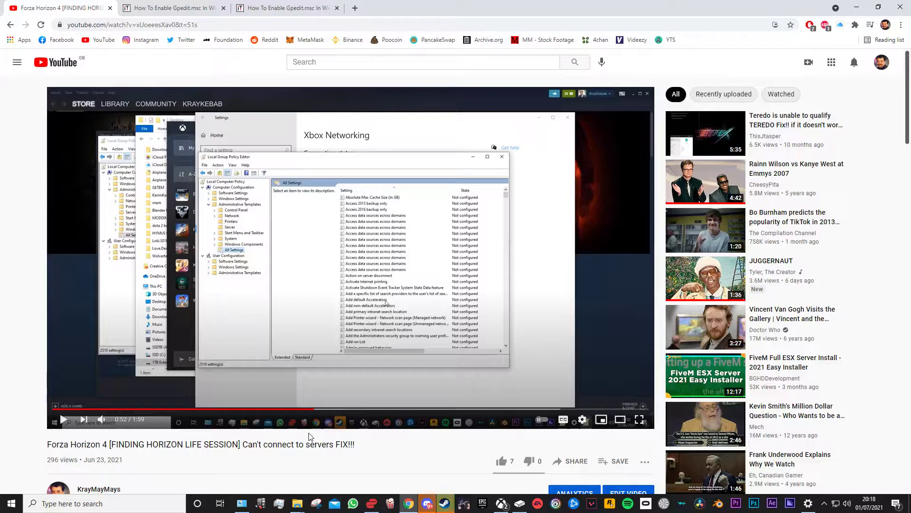
pyautogui.scroll(-2, 308, 433)
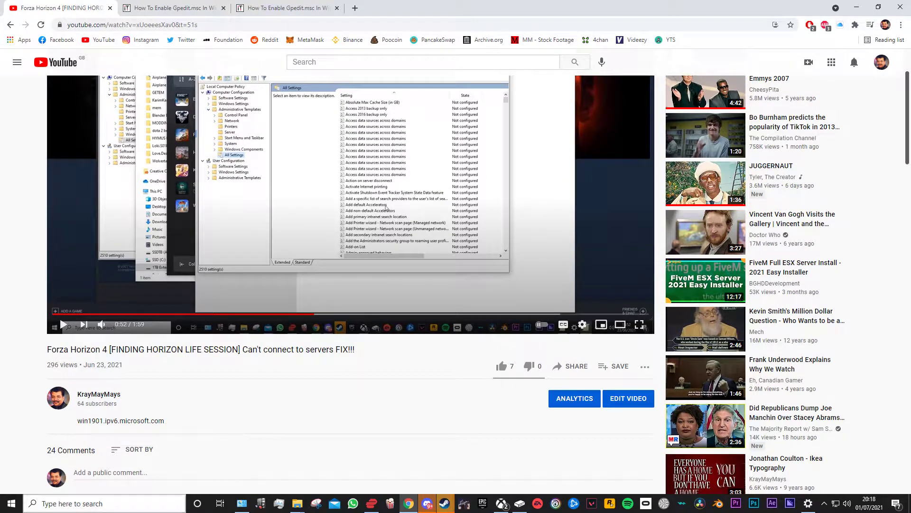
pyautogui.click(100, 507)
pyautogui.write('gp')
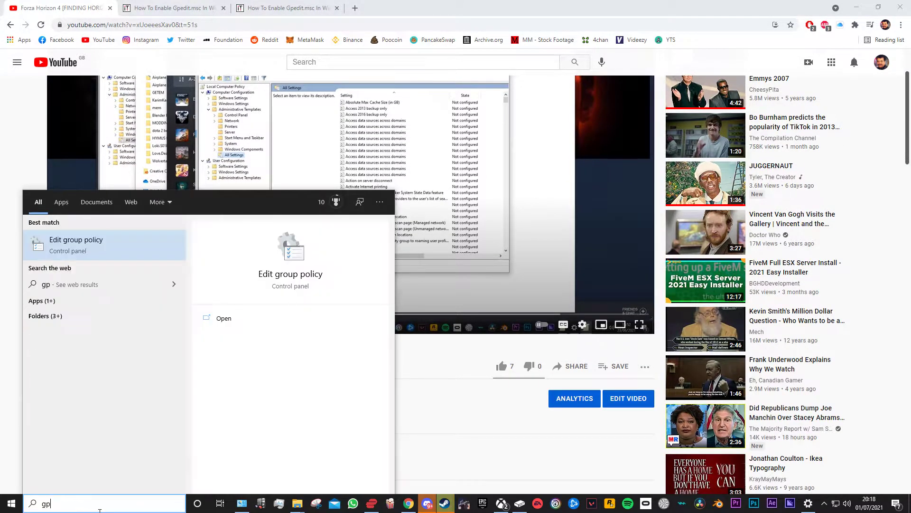
pyautogui.write('edit')
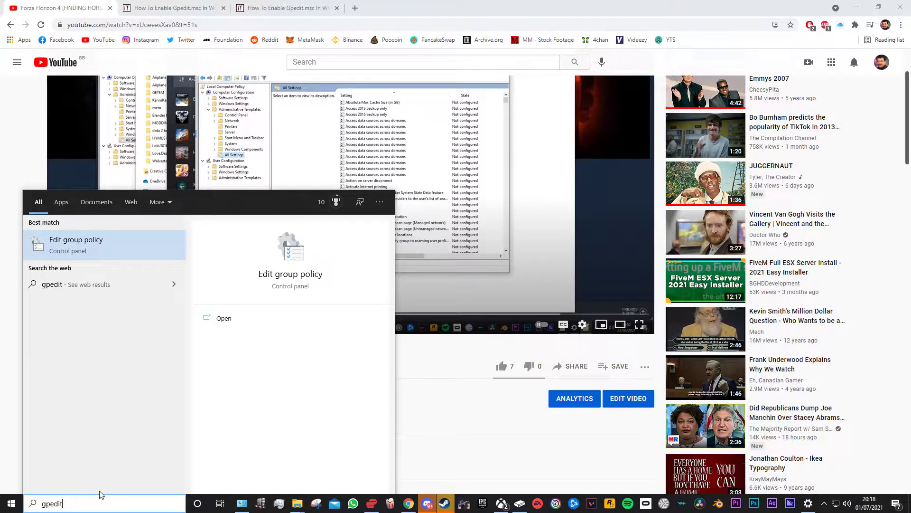
pyautogui.write('.msc')
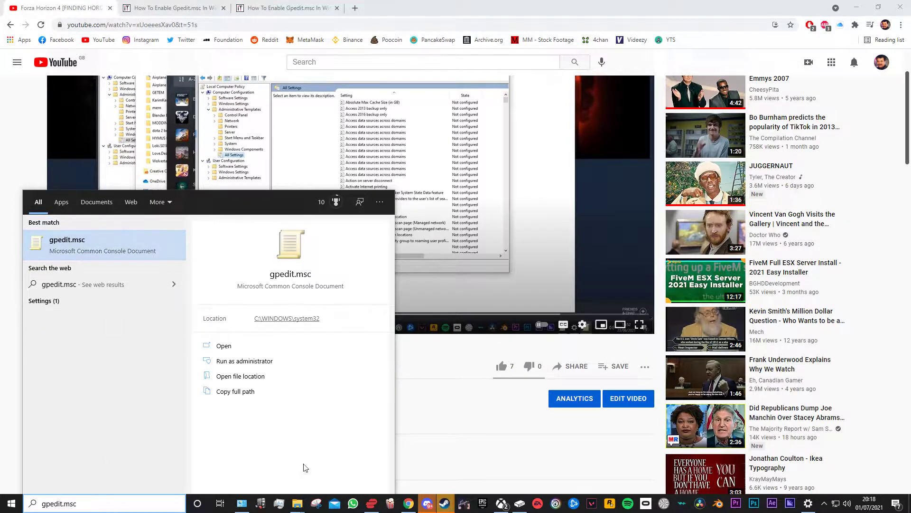
# - Browse File Explorer to C:\Windows\System32 and select the gpedit.msc file
pyautogui.click(302, 506)
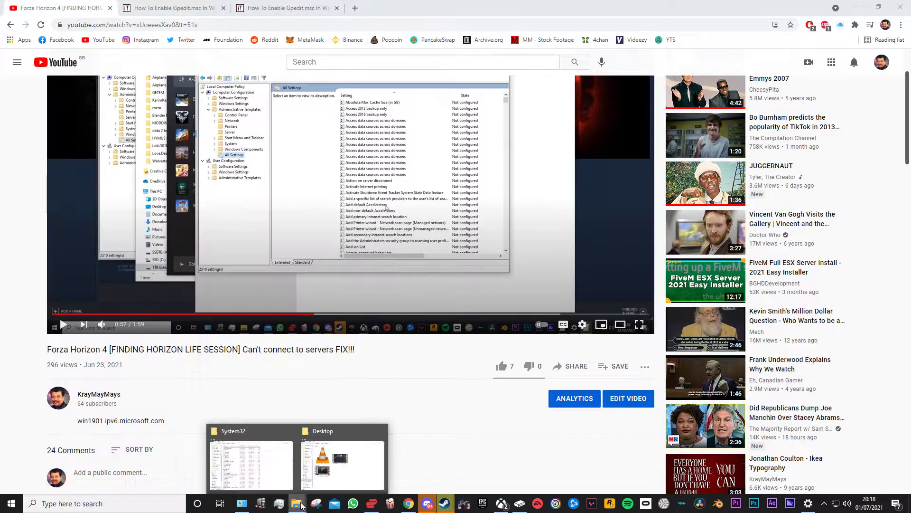
pyautogui.click(251, 458)
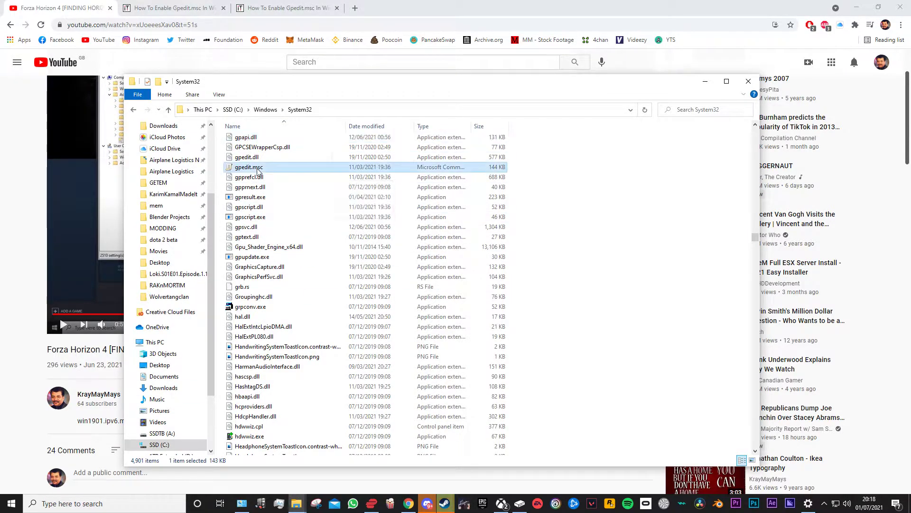
pyautogui.click(233, 109)
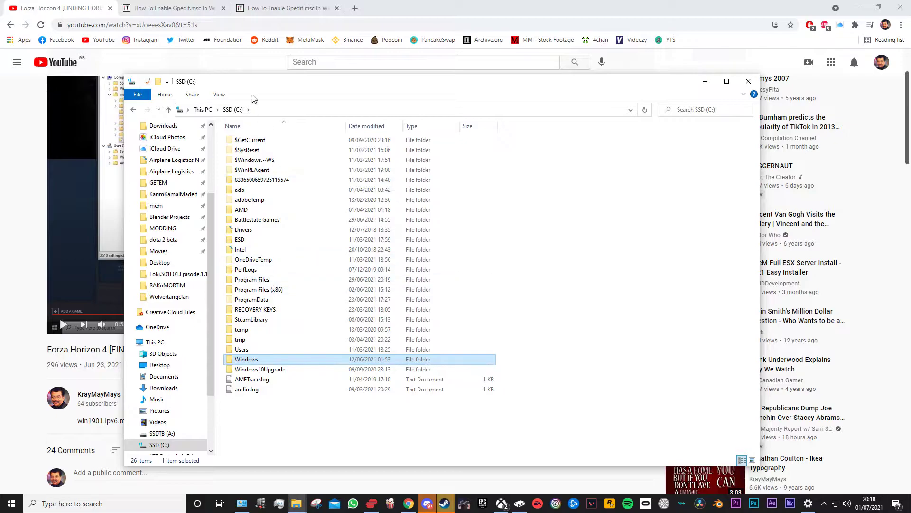
pyautogui.doubleClick(253, 364)
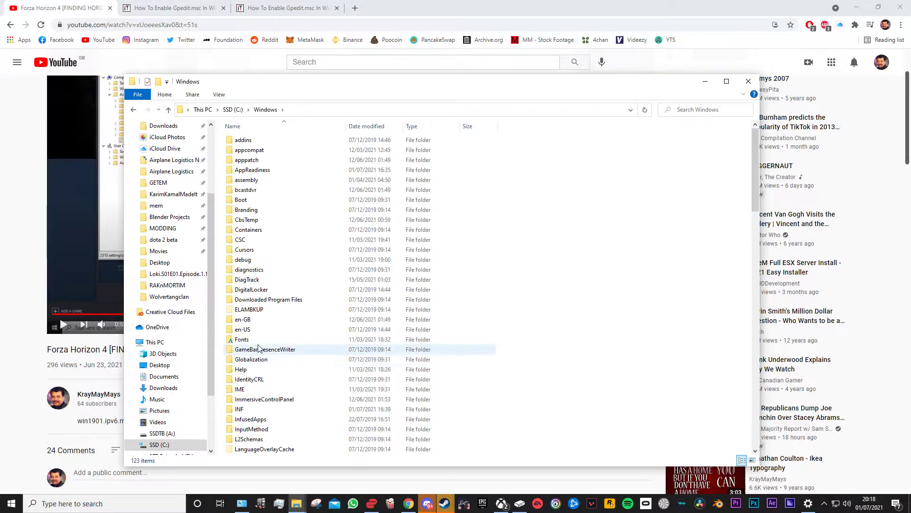
pyautogui.scroll(-3, 256, 349)
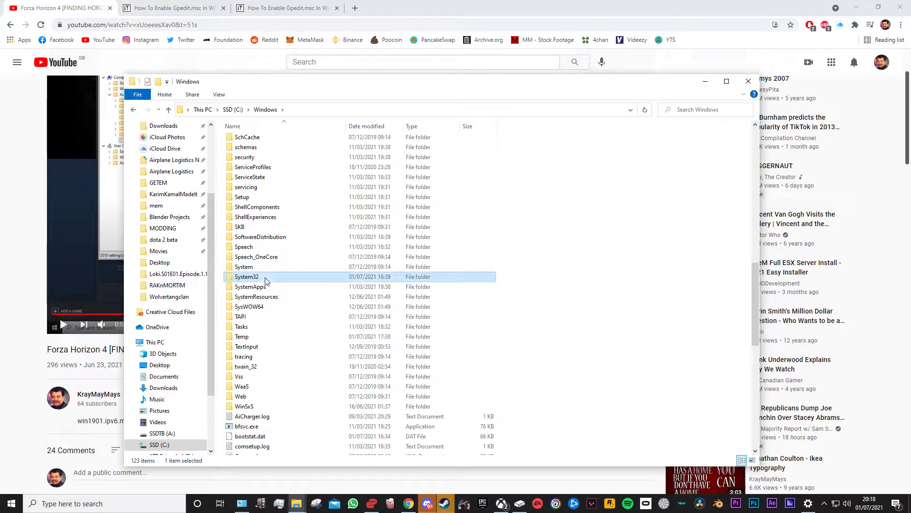
pyautogui.doubleClick(245, 277)
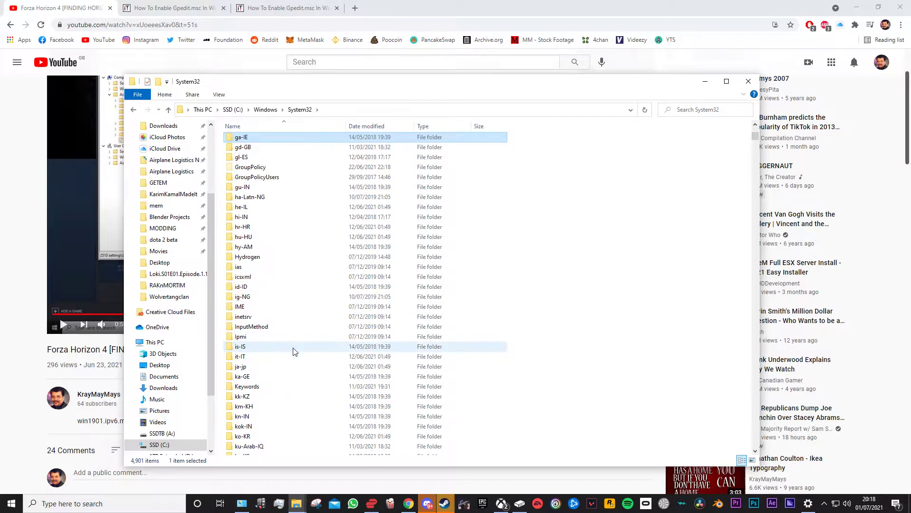
pyautogui.write('gp')
pyautogui.click(254, 168)
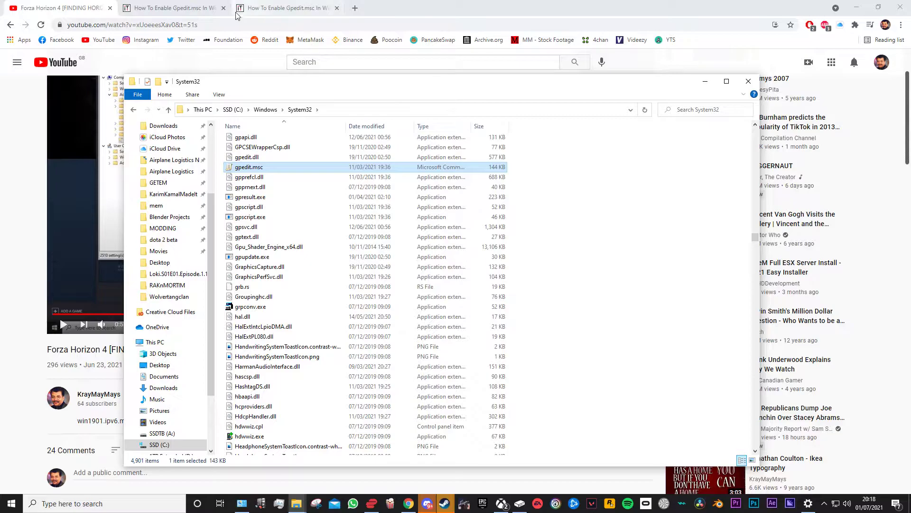
# - Close the third gpedit article tab and Google 'enable gpedit' in a new tab
pyautogui.click(187, 9)
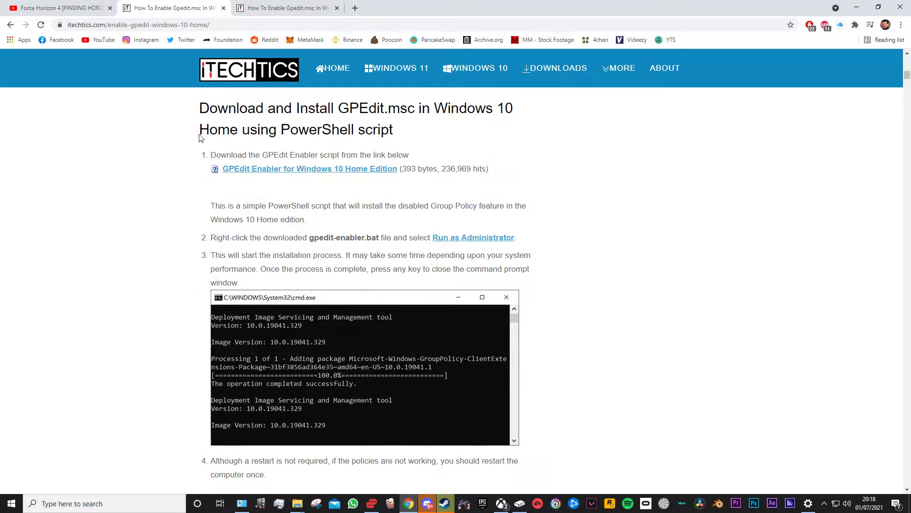
pyautogui.click(337, 8)
pyautogui.click(244, 9)
pyautogui.write('enable gpedit')
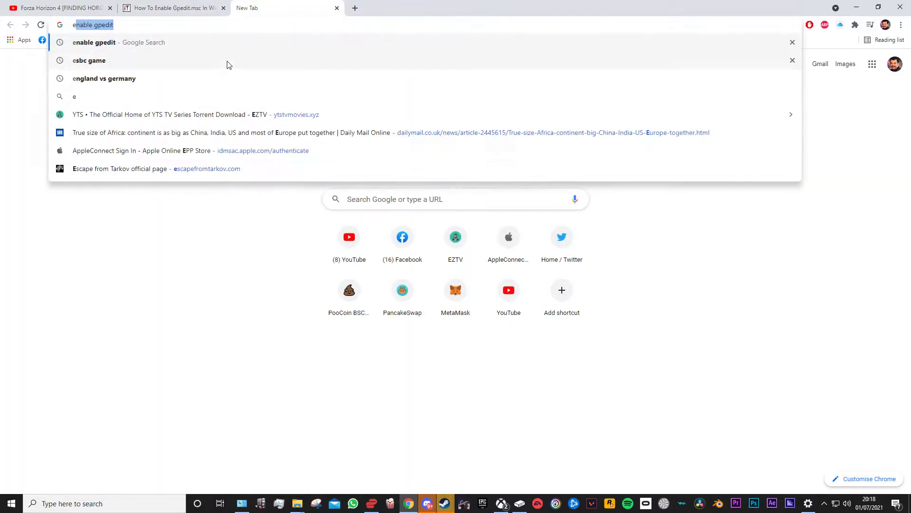
pyautogui.click(142, 43)
# - Open the iTechtics result, scroll to its PowerShell-script steps, and close the duplicate tab
pyautogui.click(197, 258)
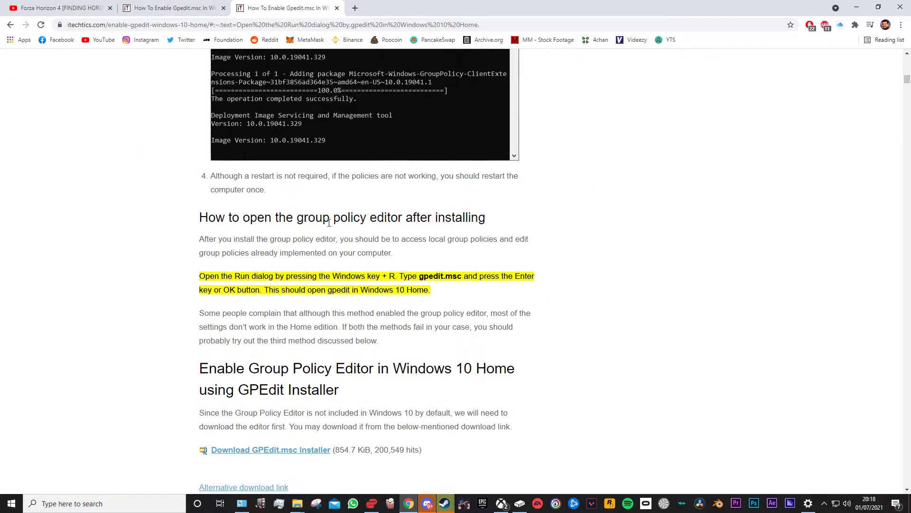
pyautogui.scroll(20, 332, 261)
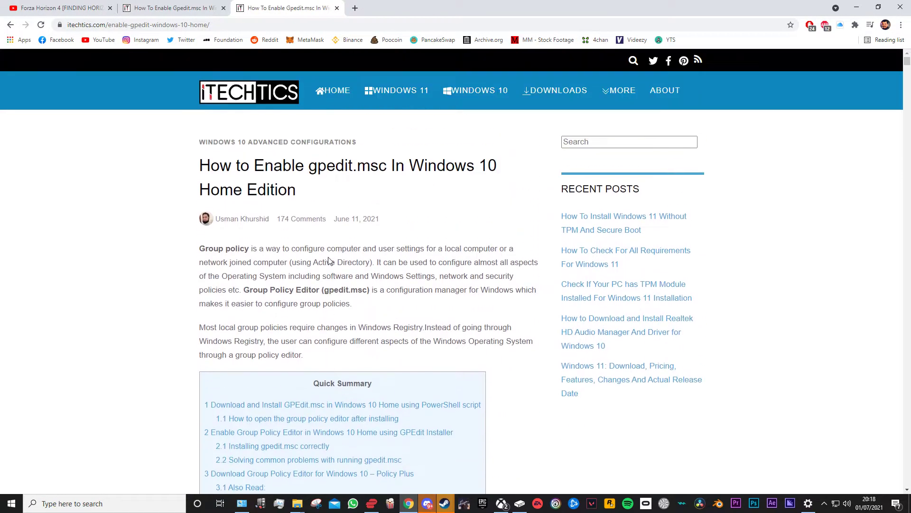
pyautogui.scroll(-12, 317, 240)
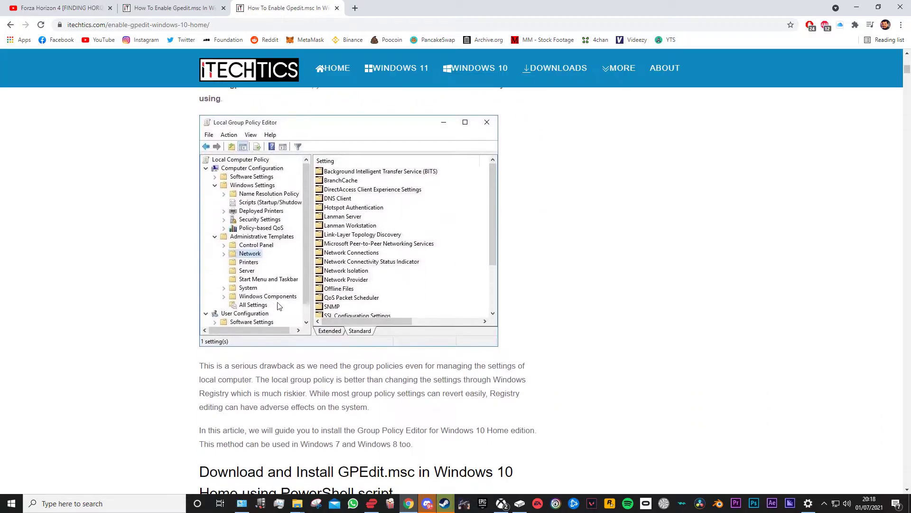
pyautogui.scroll(-3, 298, 304)
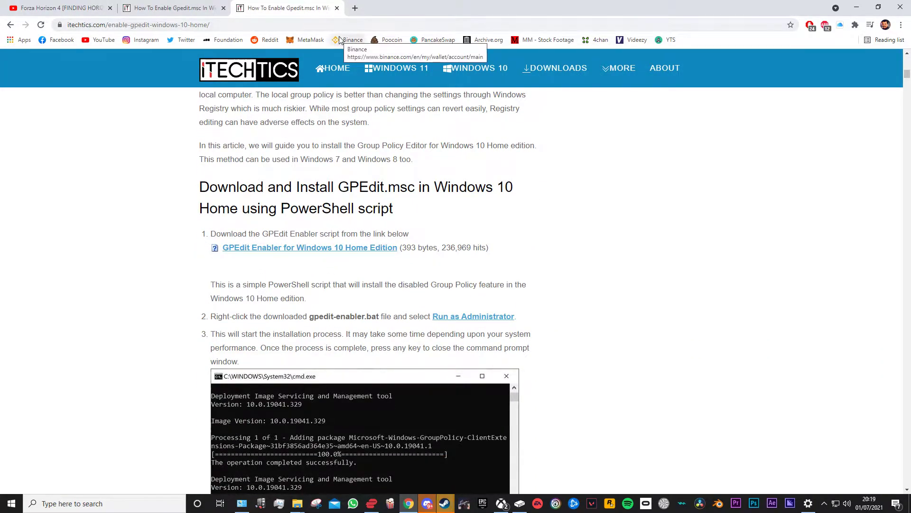
pyautogui.click(337, 8)
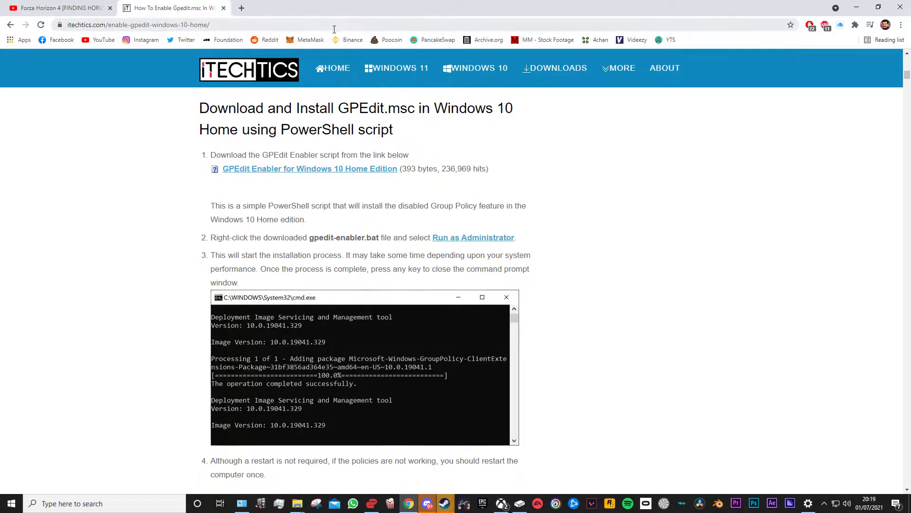
pyautogui.click(129, 506)
pyautogui.write('get')
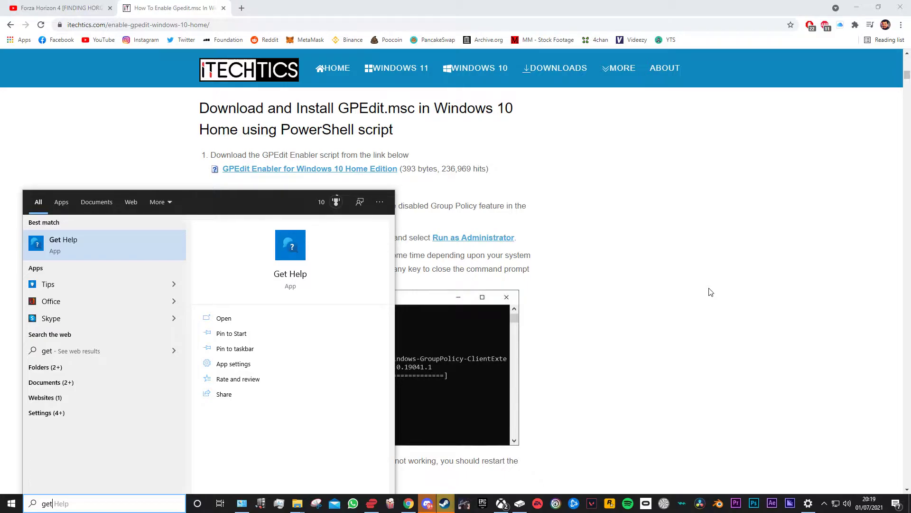
pyautogui.click(711, 292)
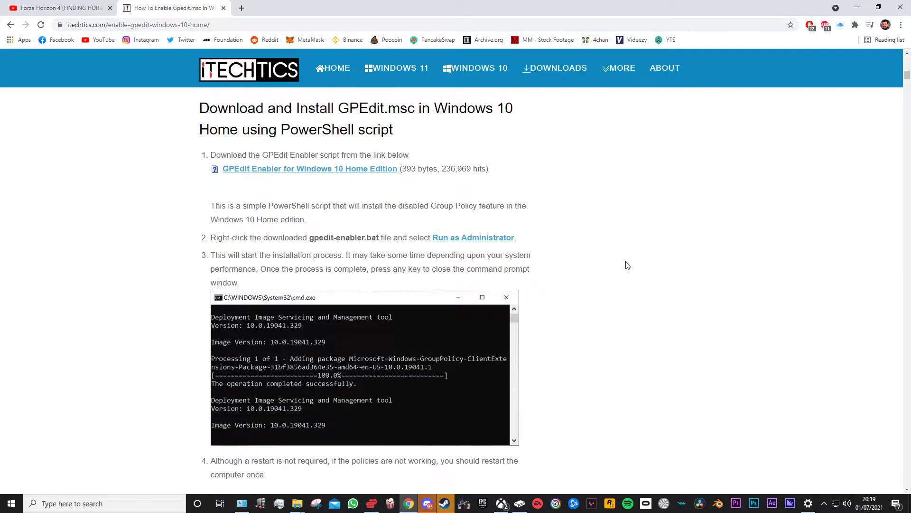
# - Return to the Forza Horizon 4 video's comments and show the network connection status
pyautogui.click(26, 6)
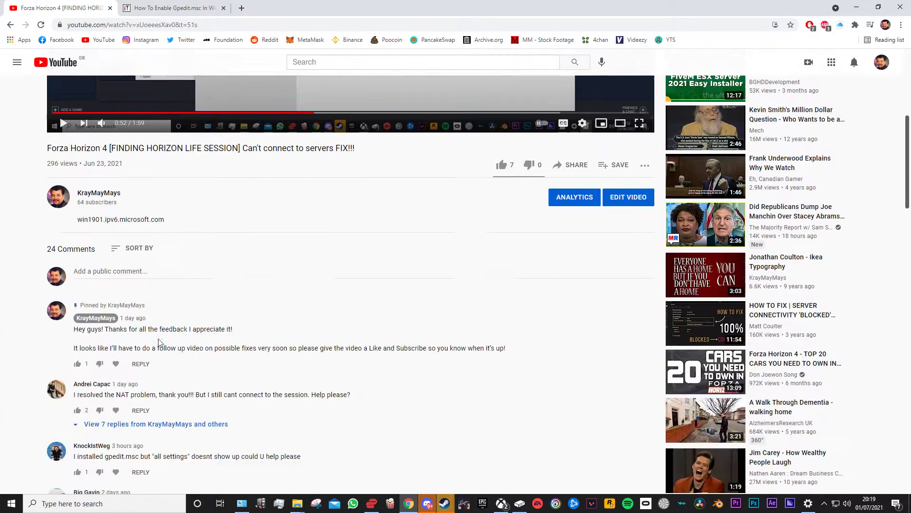
pyautogui.scroll(7, 320, 270)
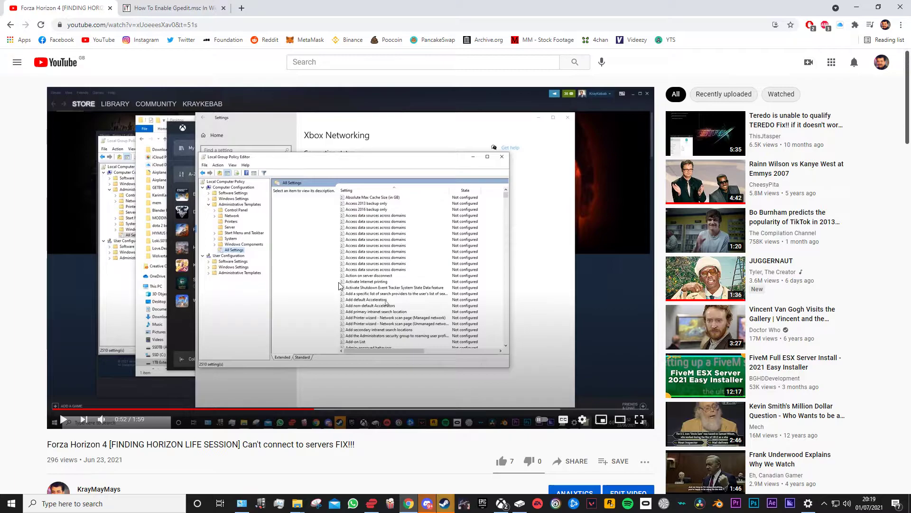
pyautogui.scroll(-3, 223, 366)
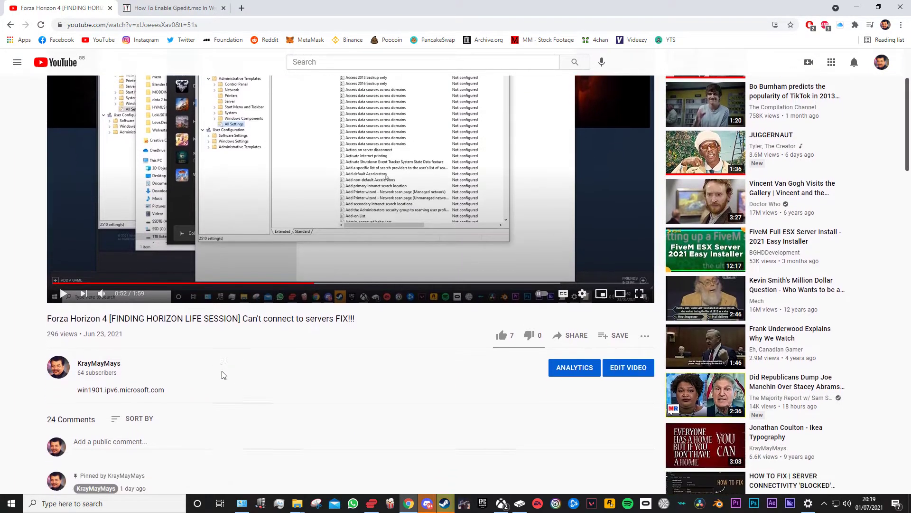
pyautogui.scroll(-7, 224, 375)
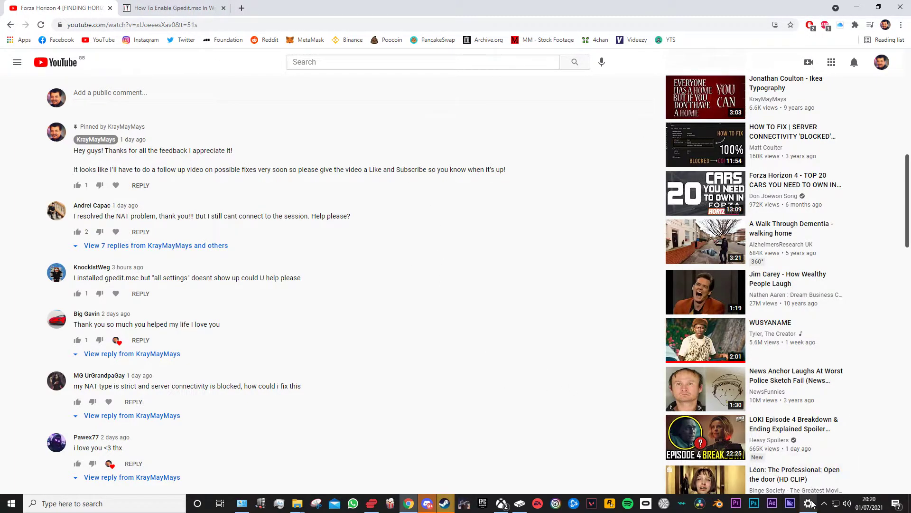
pyautogui.click(836, 505)
# - Open Ethernet 4's adapter properties and select Internet Protocol Version 4 (TCP/IPv4)
pyautogui.rightClick(837, 506)
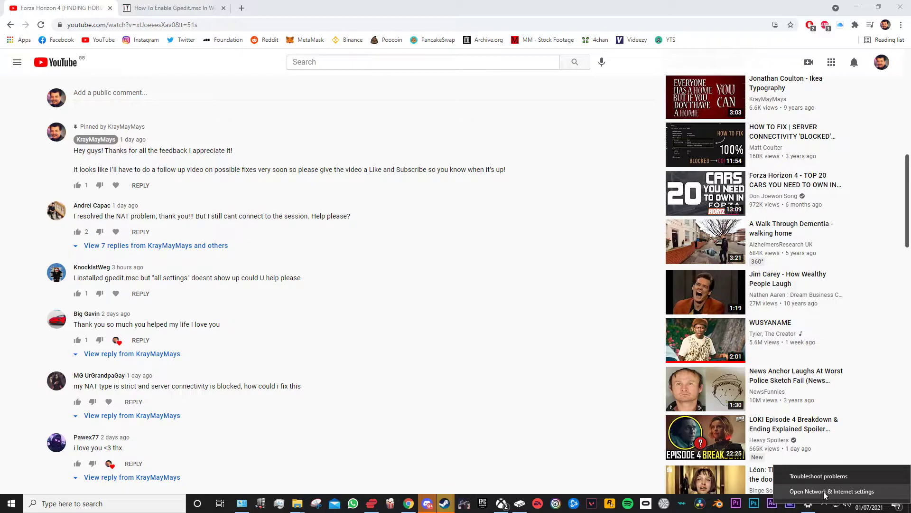
pyautogui.click(830, 492)
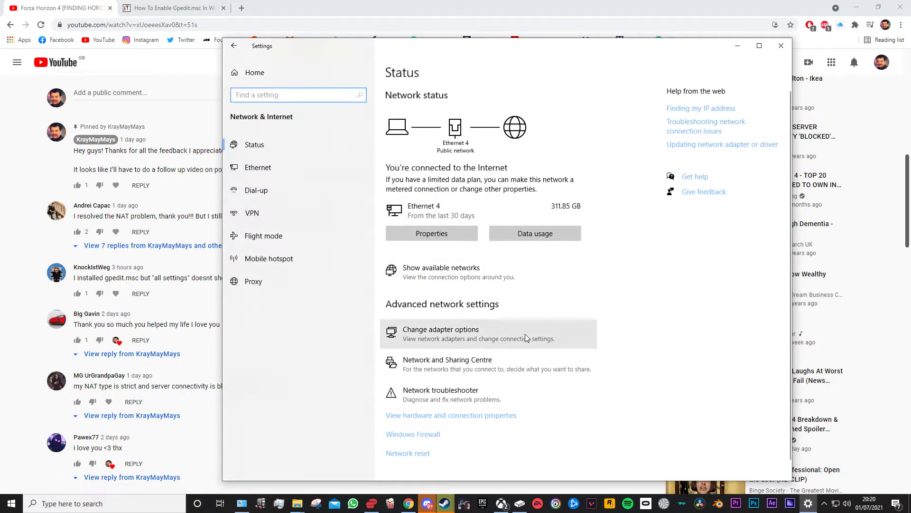
pyautogui.click(450, 337)
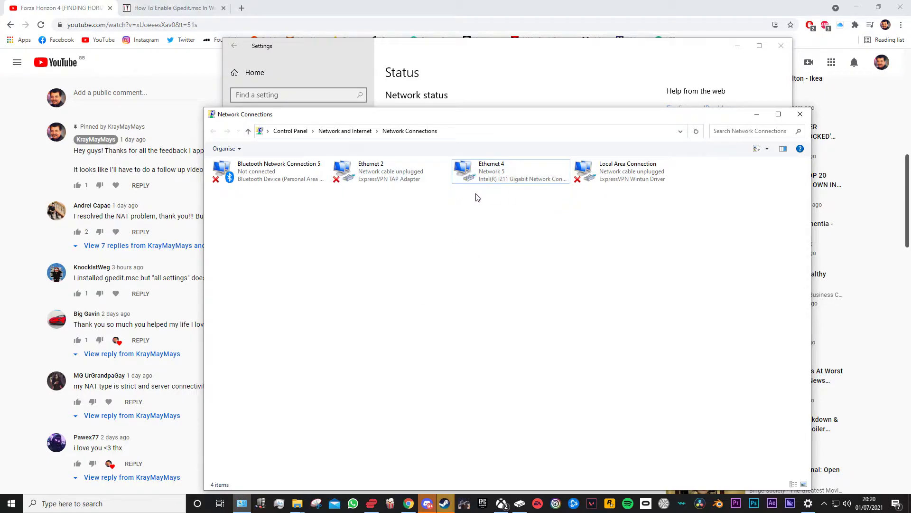
pyautogui.click(482, 180)
pyautogui.rightClick(496, 169)
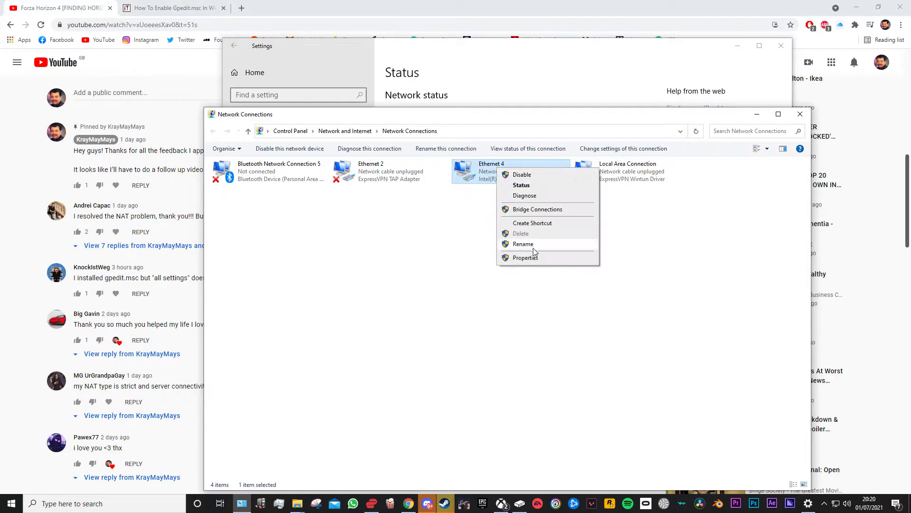
pyautogui.click(526, 257)
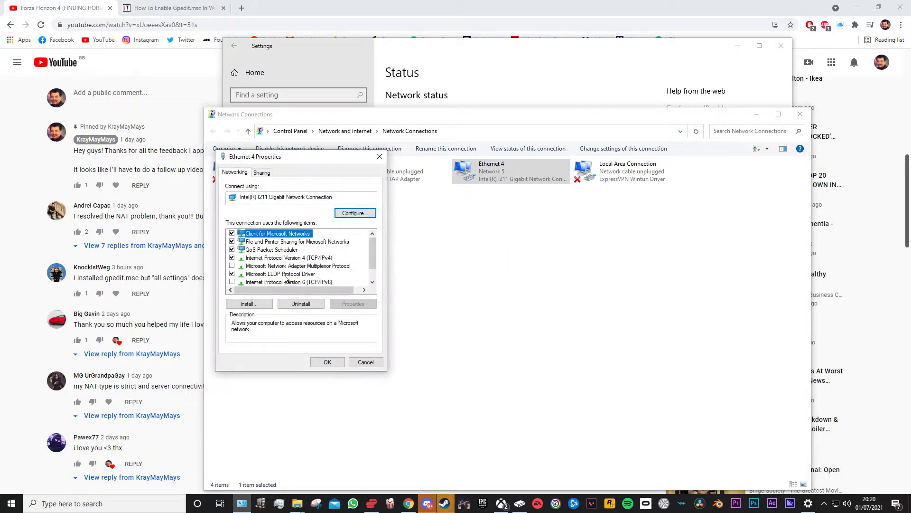
pyautogui.click(277, 261)
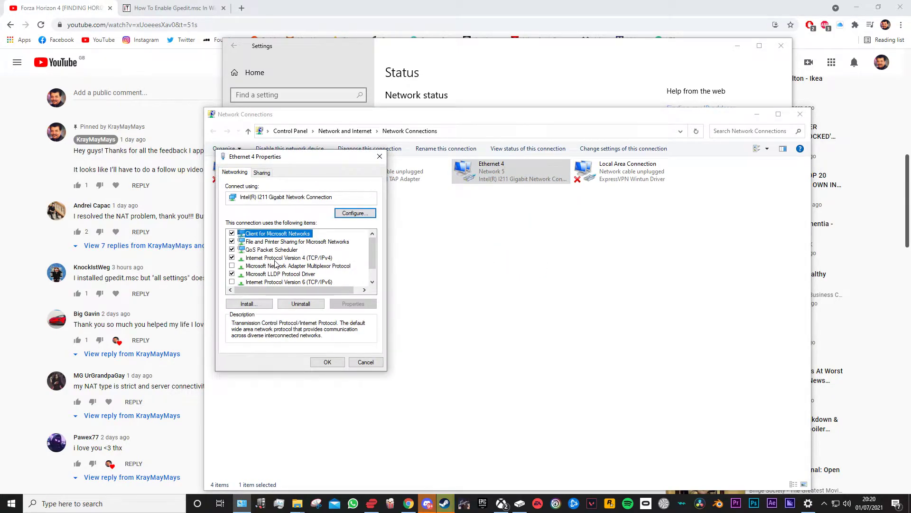
# - Set Ethernet 4's IPv4 DNS servers manually to 8.8.8.8 and 8.8.4.4 and save
pyautogui.doubleClick(300, 260)
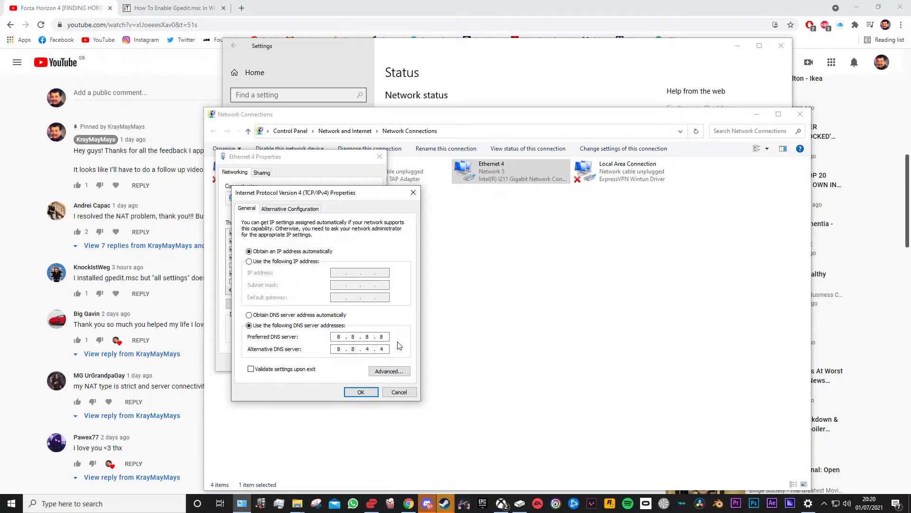
pyautogui.click(249, 315)
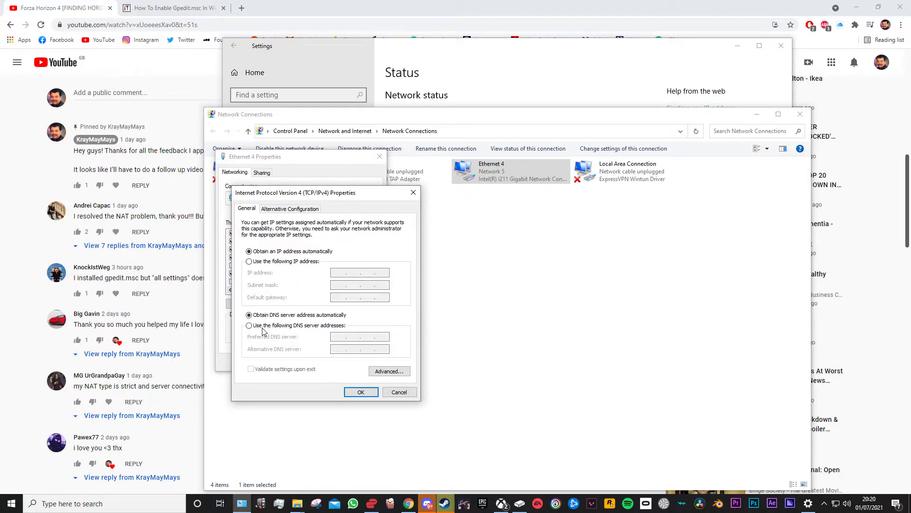
pyautogui.click(249, 325)
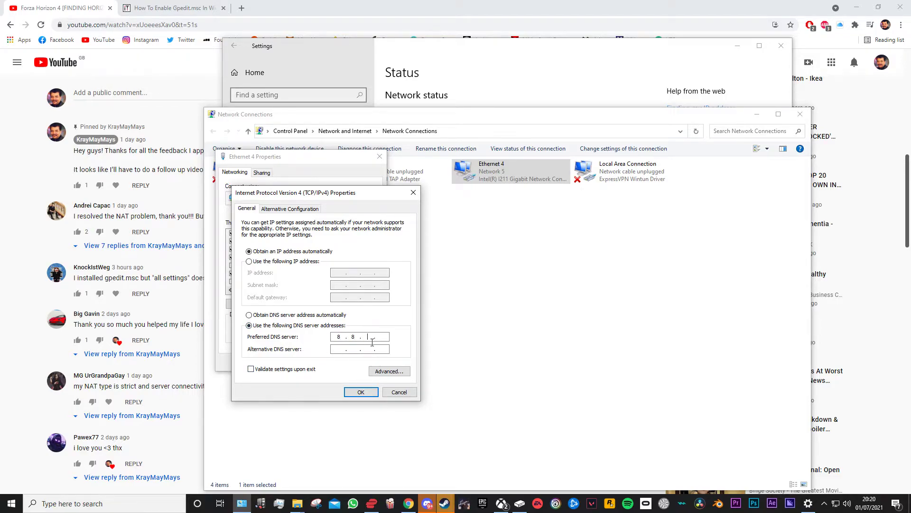
pyautogui.write('8.8.8.8')
pyautogui.press('Tab')
pyautogui.write('8')
pyautogui.click(364, 393)
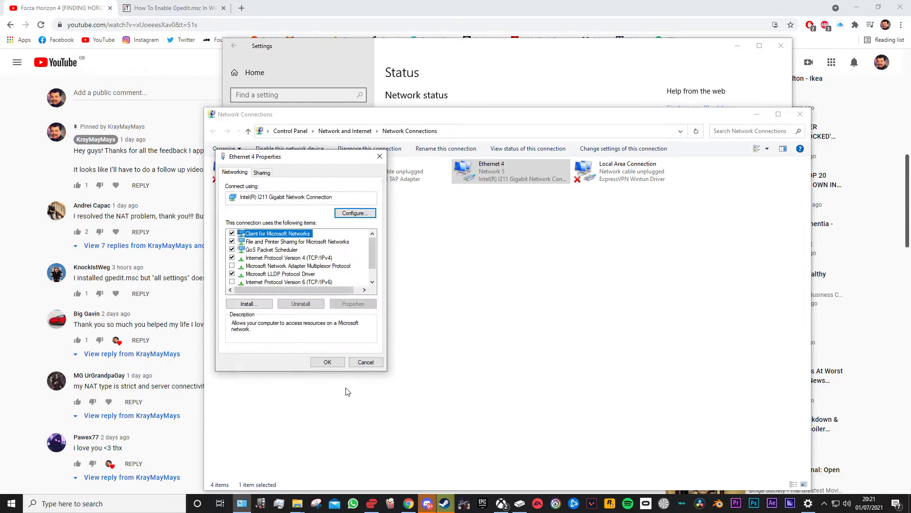
# - Confirm the Ethernet 4 properties and close the Network Connections and Settings windows
pyautogui.click(328, 362)
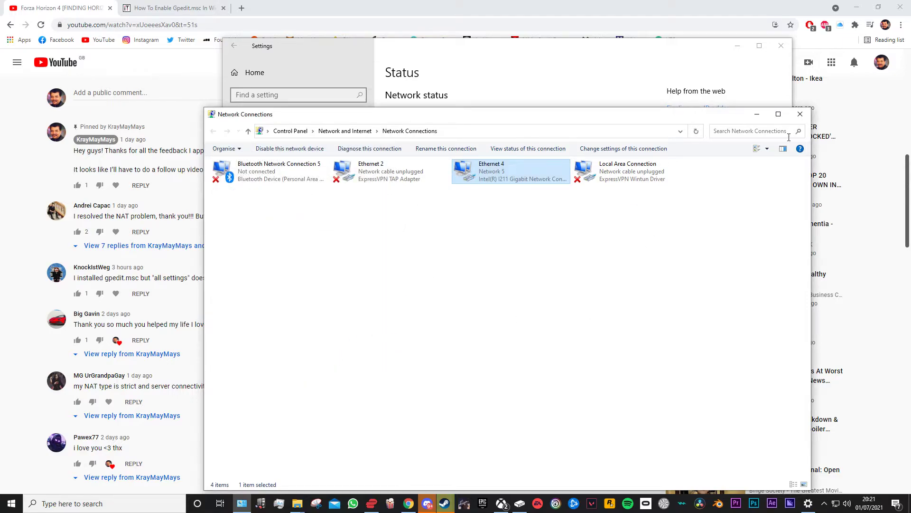
pyautogui.click(757, 114)
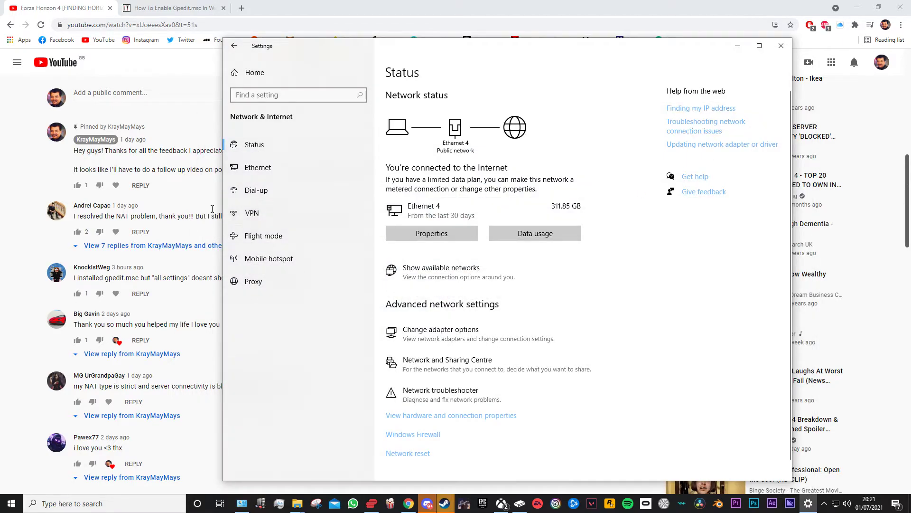
pyautogui.click(782, 46)
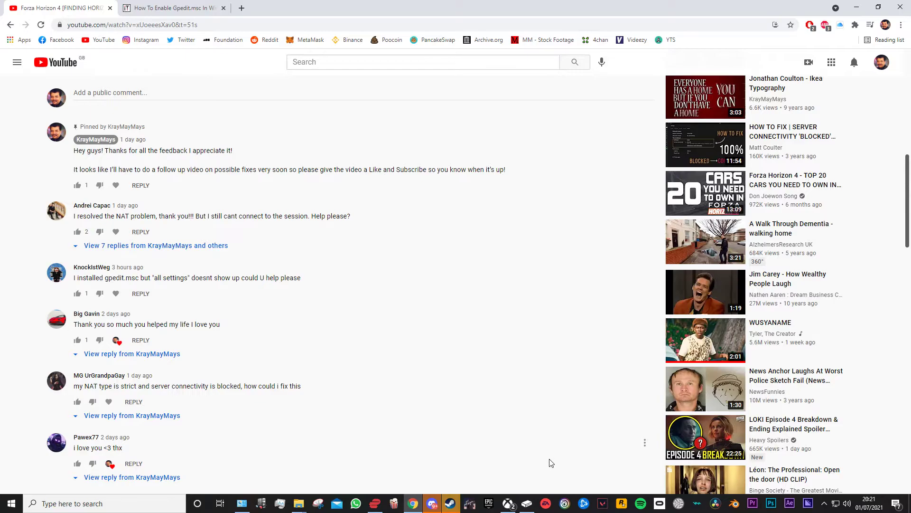
# - Search Windows for 'fire' and open Windows Defender Firewall
pyautogui.click(116, 505)
pyautogui.write('fire')
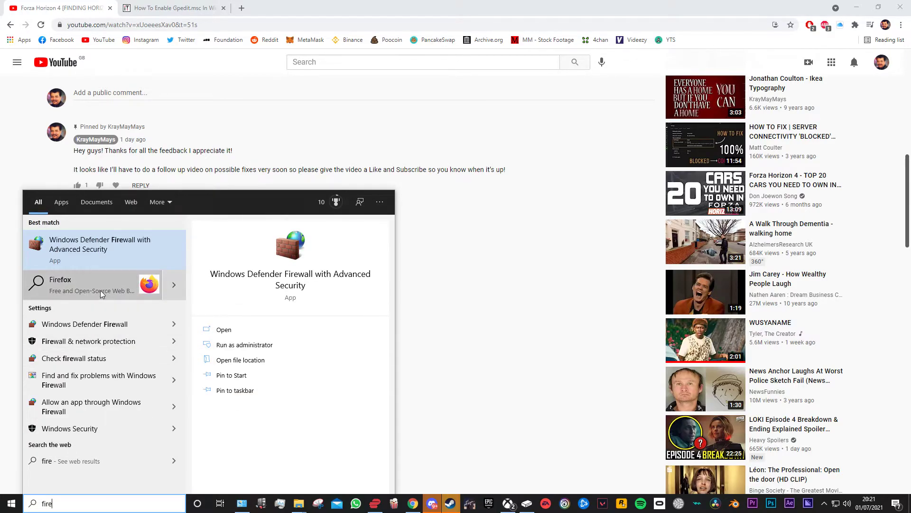
pyautogui.click(101, 328)
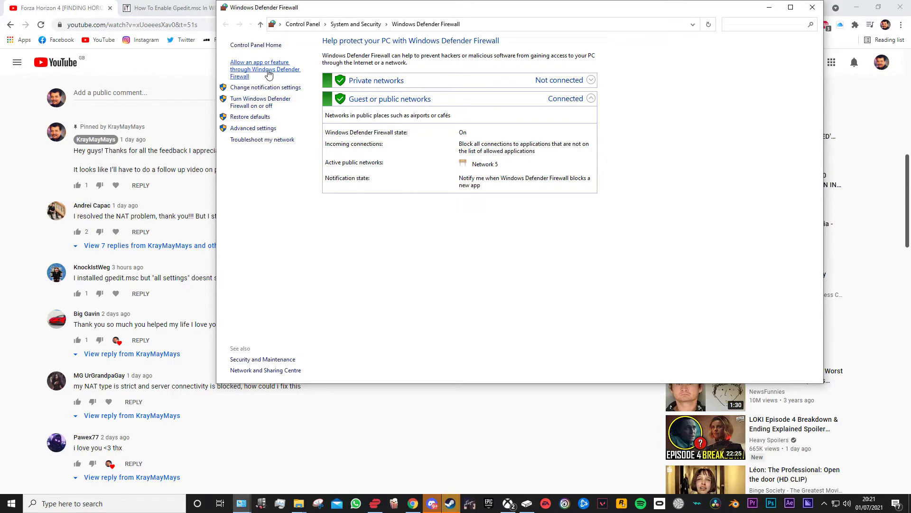
# - Allow Forza Horizon 4 on private and public networks in the firewall's allowed apps list
pyautogui.click(258, 71)
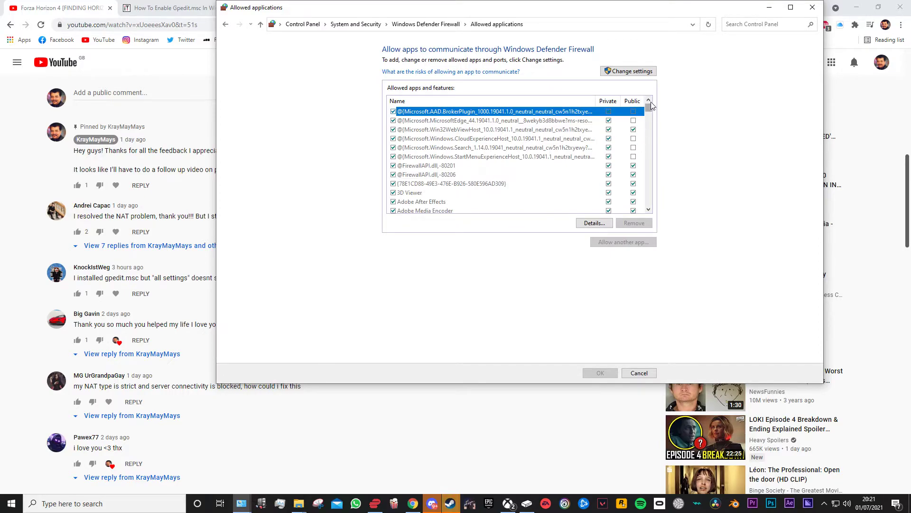
pyautogui.click(630, 70)
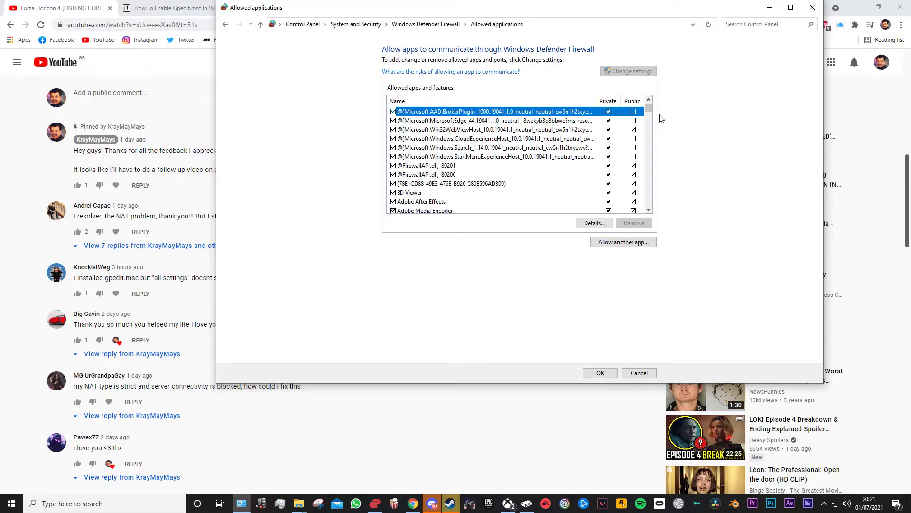
pyautogui.moveTo(649, 109); pyautogui.dragTo(650, 136)
pyautogui.click(425, 156)
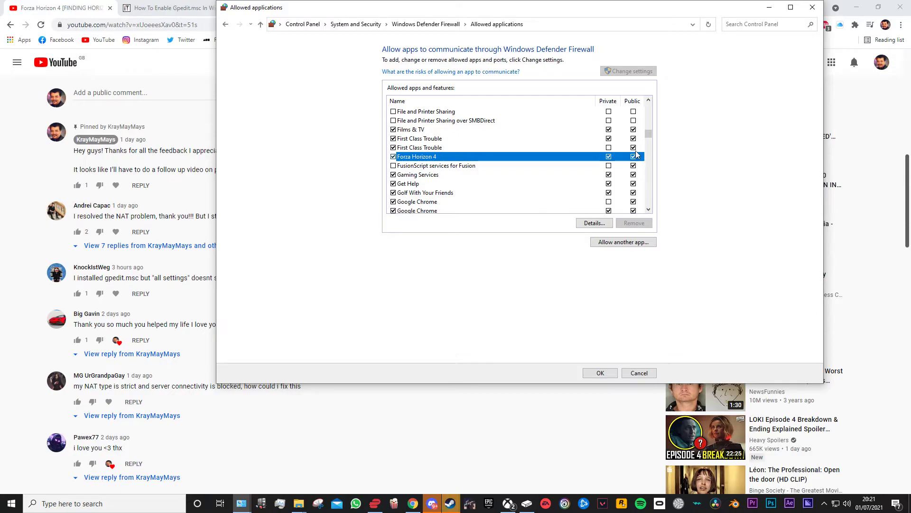
pyautogui.click(601, 373)
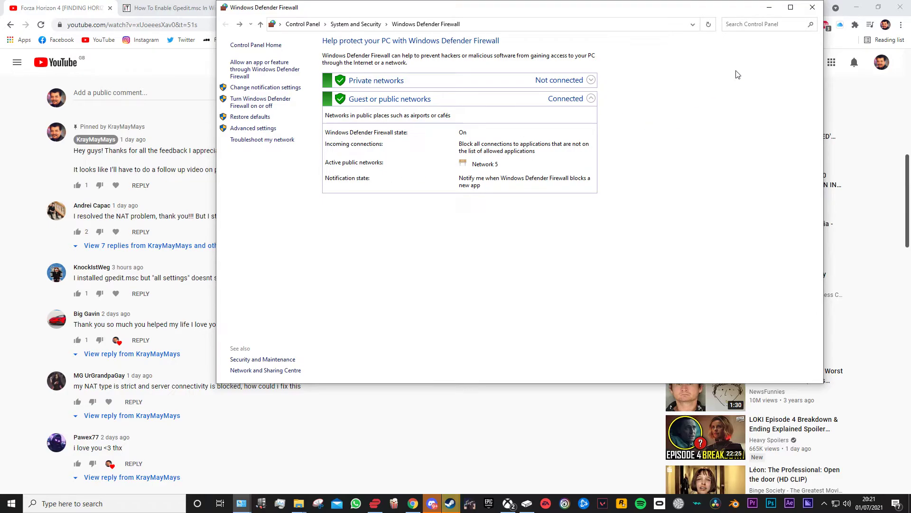
pyautogui.click(813, 8)
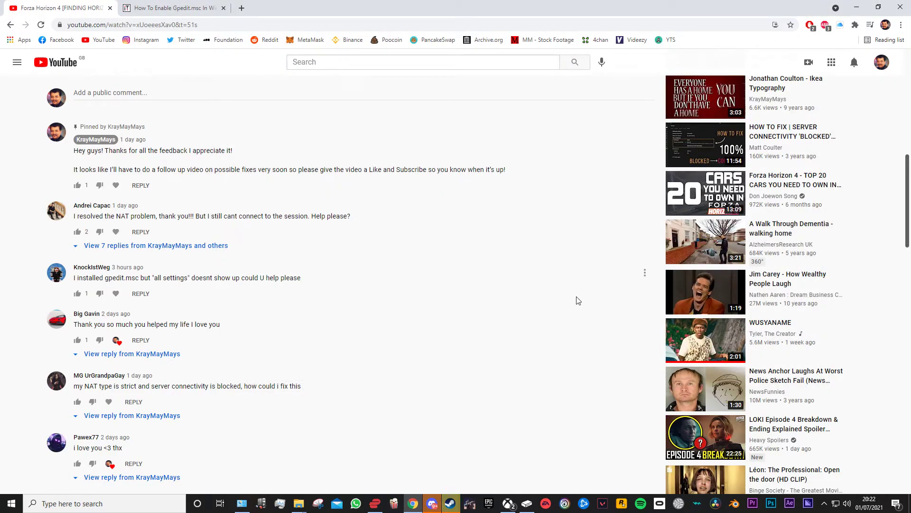
pyautogui.scroll(15, 375, 306)
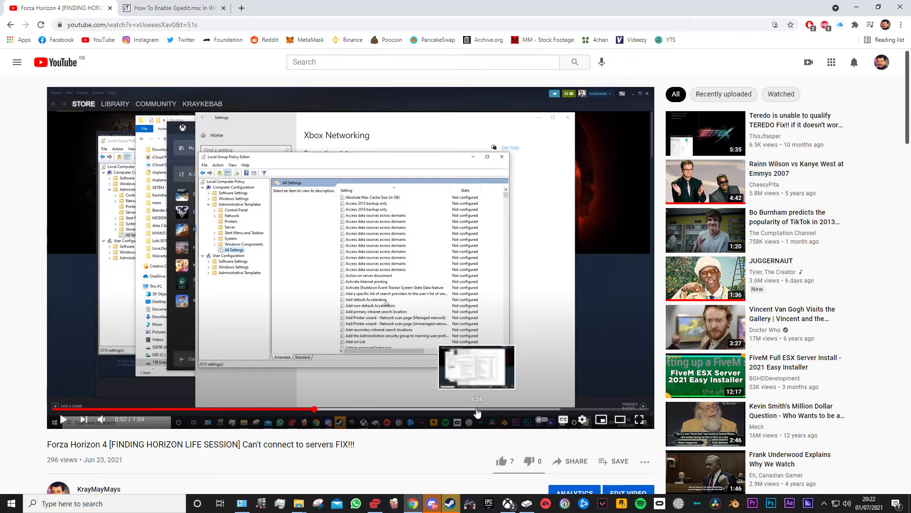
pyautogui.scroll(-3, 385, 458)
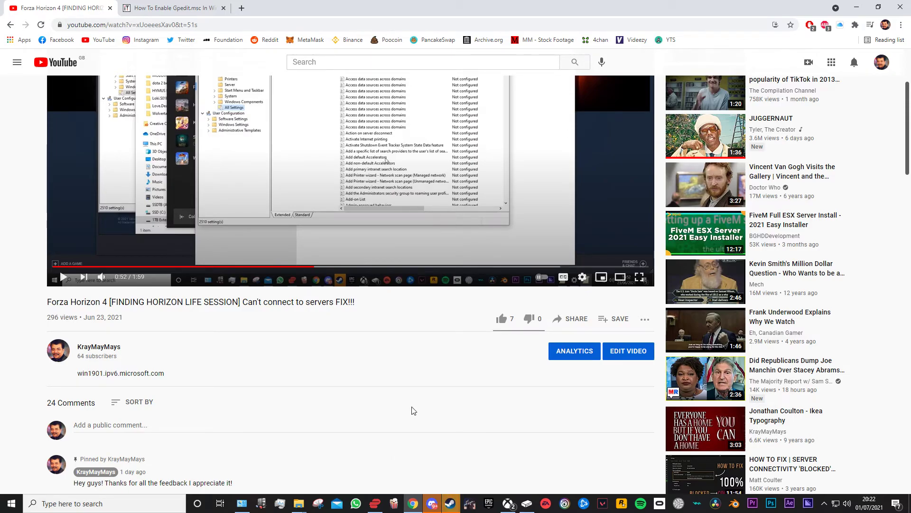
pyautogui.scroll(3, 413, 411)
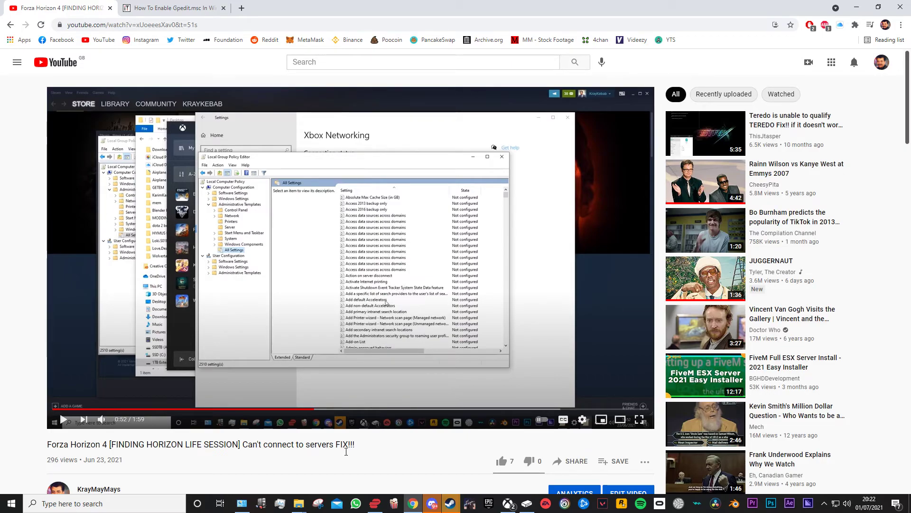
pyautogui.scroll(-3, 231, 388)
pyautogui.scroll(3, 371, 347)
pyautogui.scroll(-5, 306, 366)
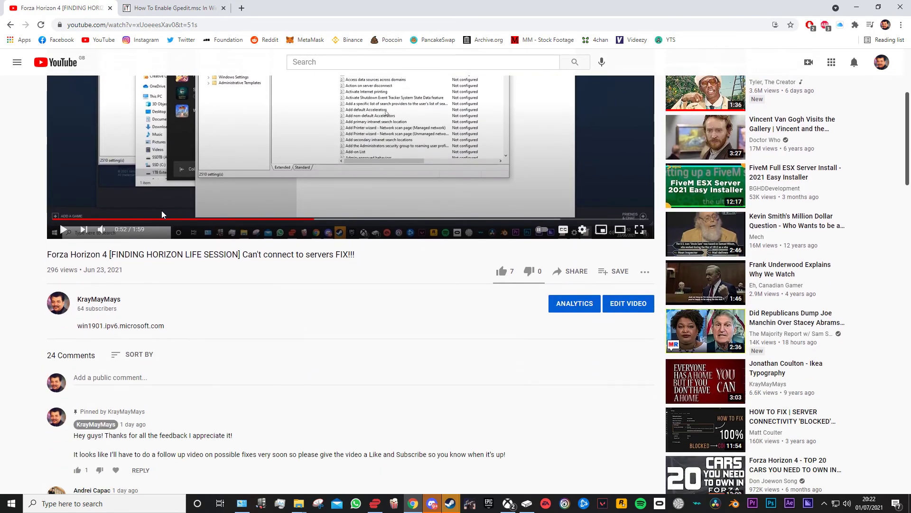
pyautogui.scroll(-2, 280, 349)
pyautogui.scroll(-3, 199, 375)
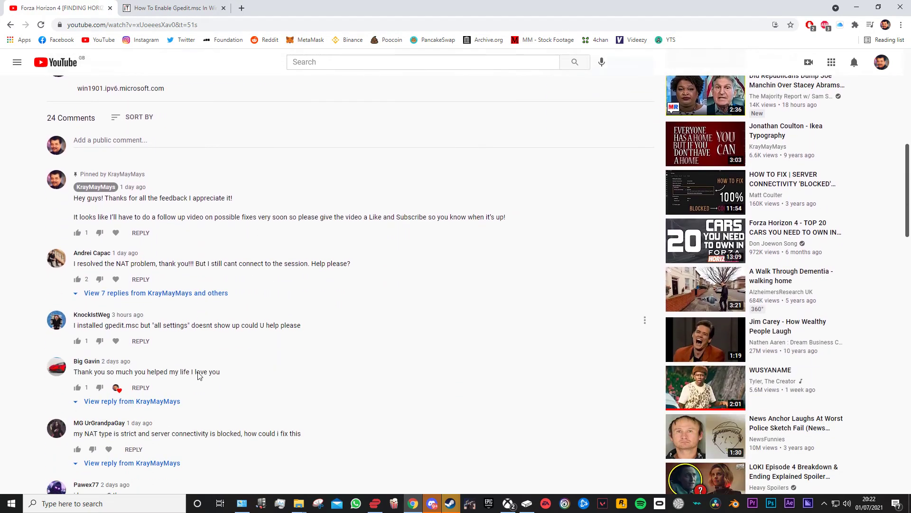
pyautogui.scroll(3, 247, 351)
pyautogui.scroll(5, 245, 351)
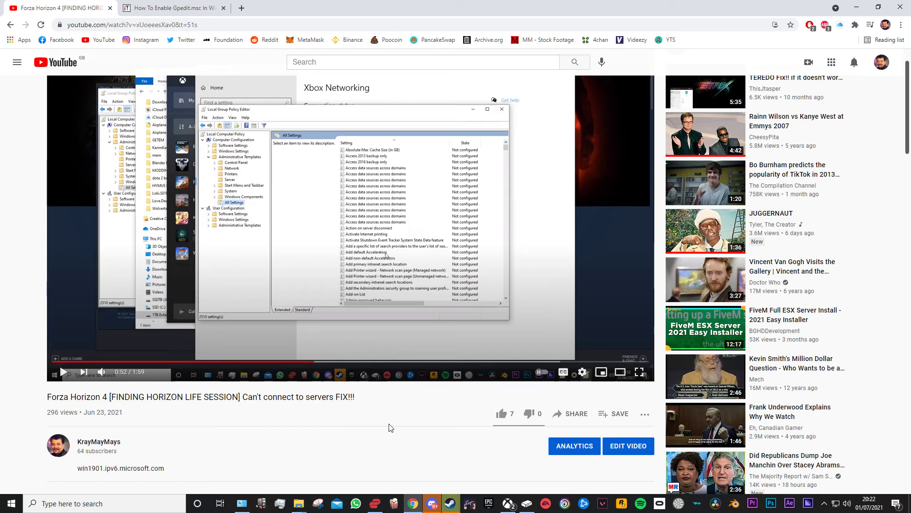
pyautogui.scroll(1, 390, 427)
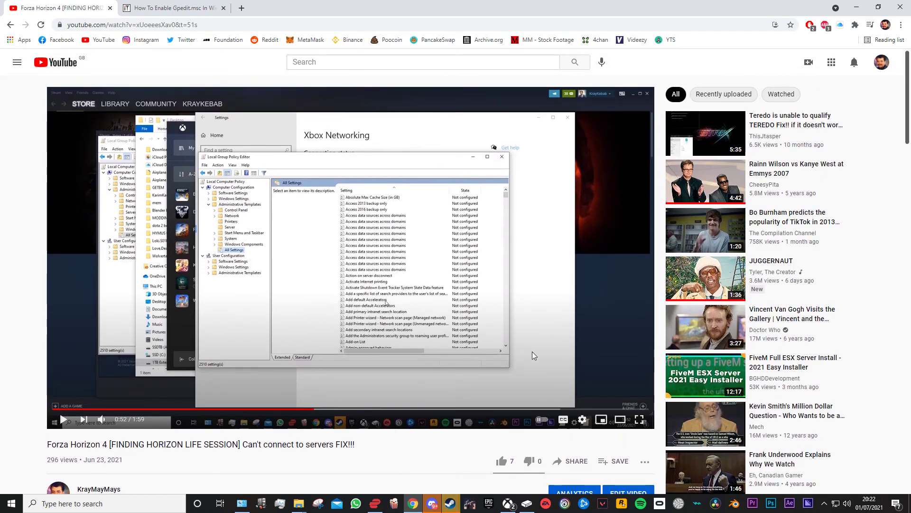
pyautogui.moveTo(526, 496)
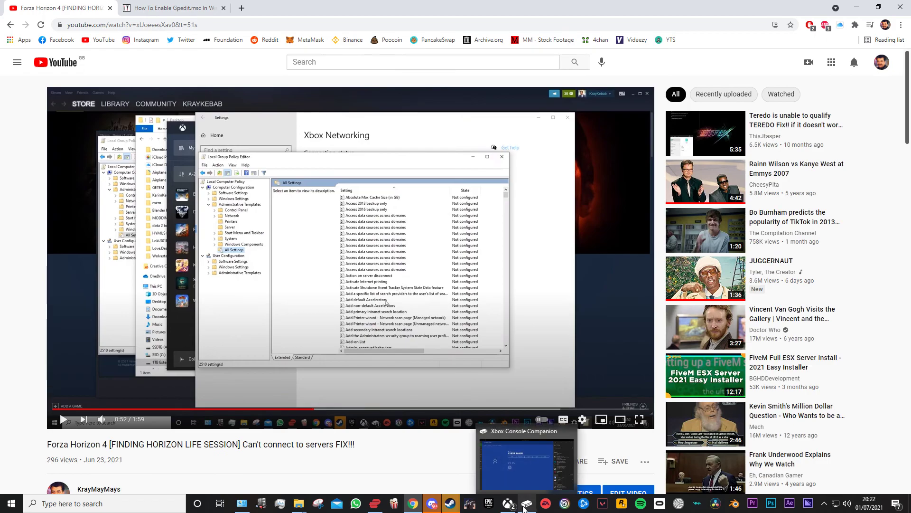